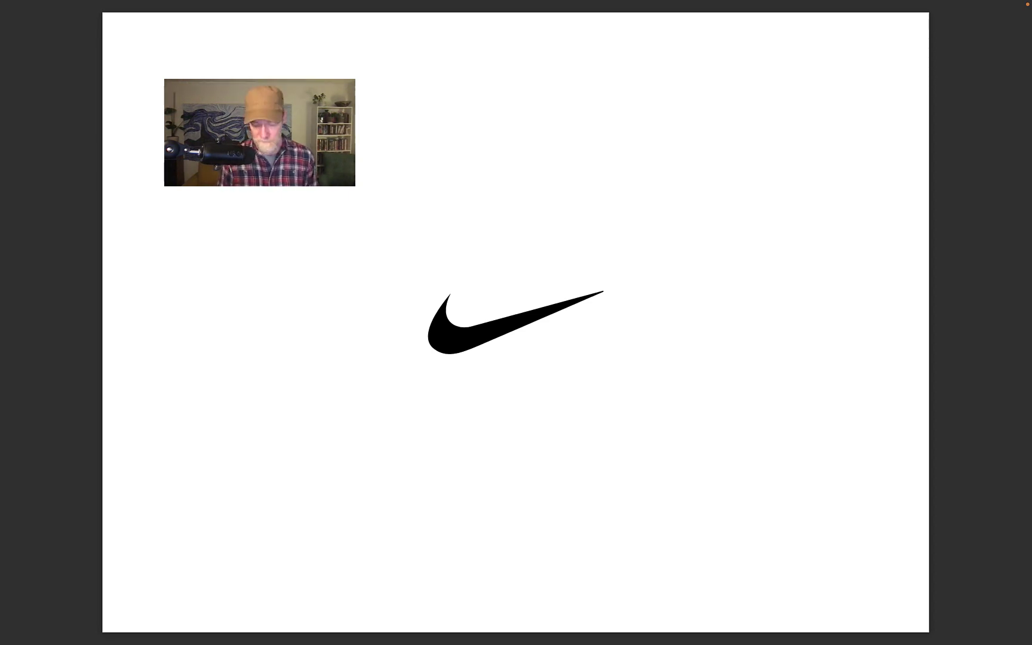
Advance to the next page, the Grid slide with the COINMARKET mark and F-shaped grid logo.
key("Right")
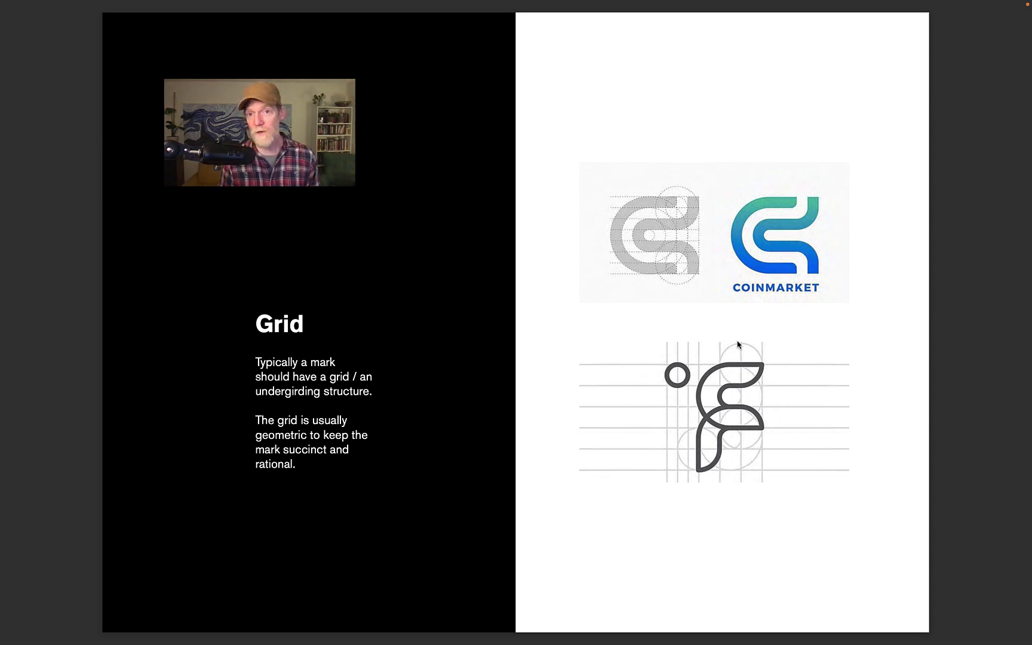
Page past the Rigorous slide to page 5, the 1:1.618 slide with Bell and Girl Scouts logos.
key("Right")
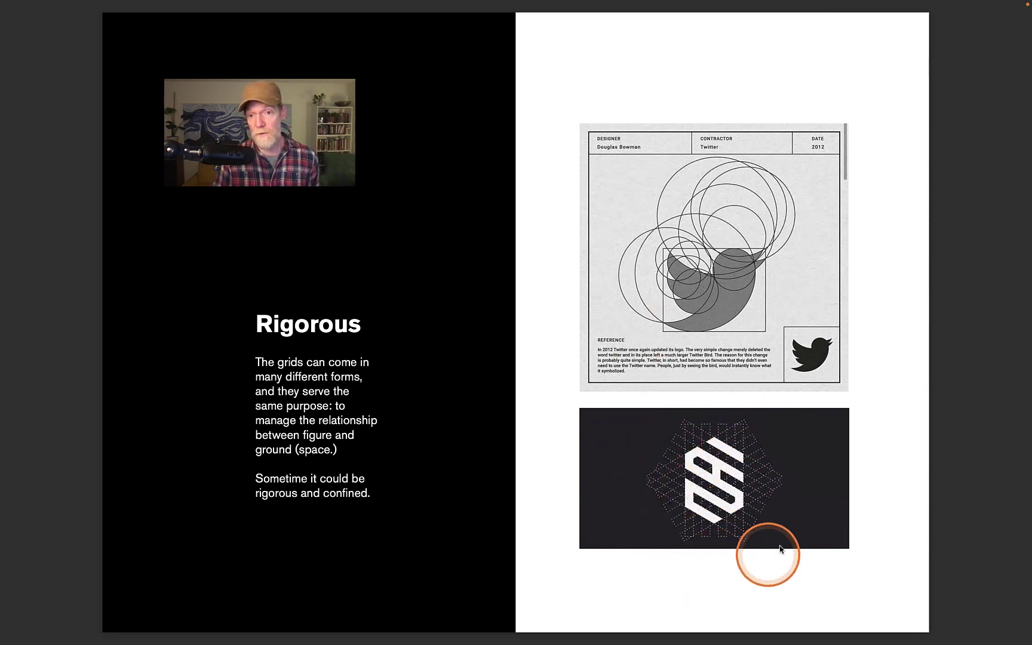
mouse_move(549, 643)
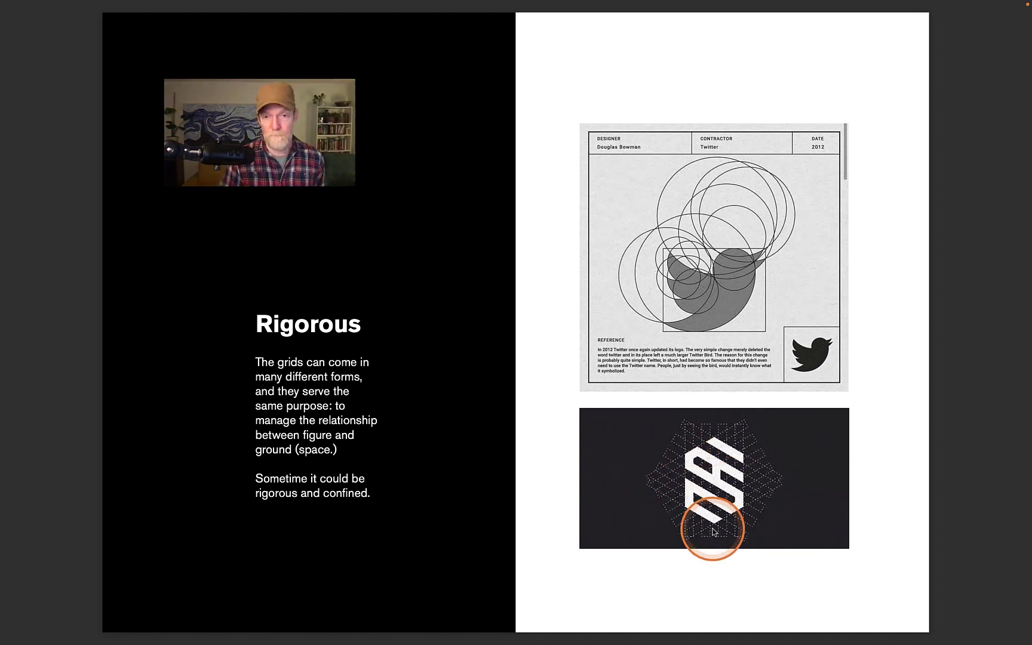
scroll(713, 530, "down", 2)
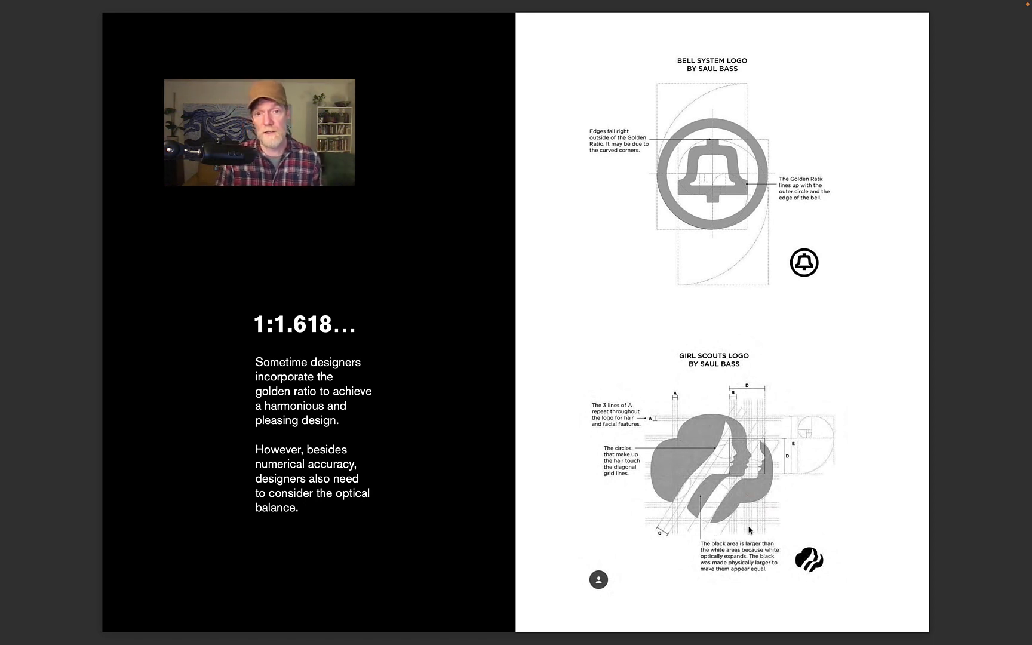
Move on to page 6, the Loose slide contrasting geometric and pictorial rabbit logos.
scroll(831, 445, "up", 5, "ctrl")
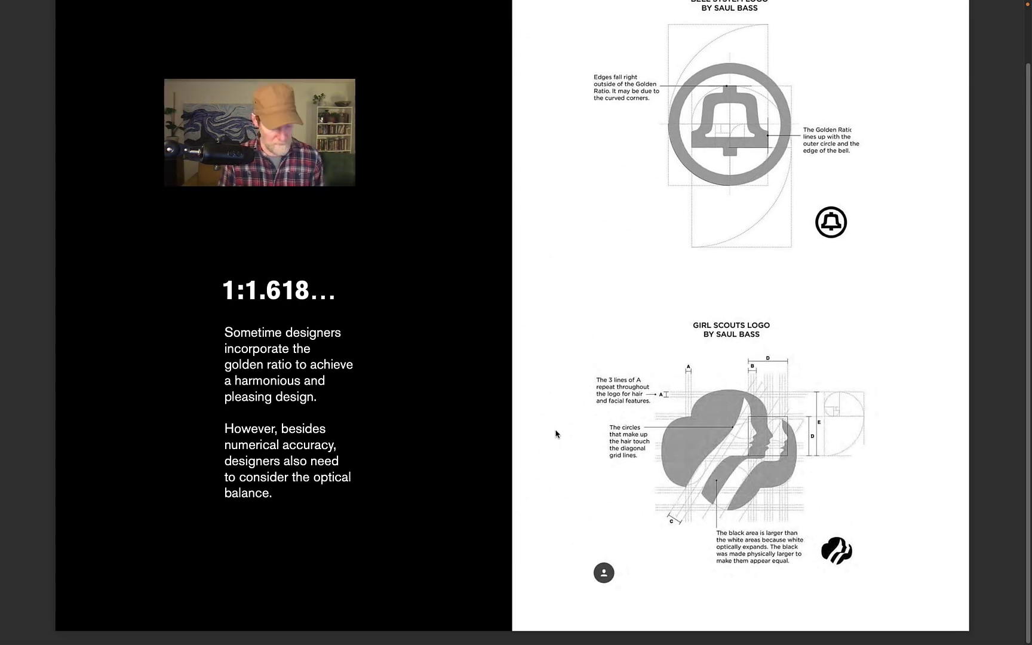
key("Right")
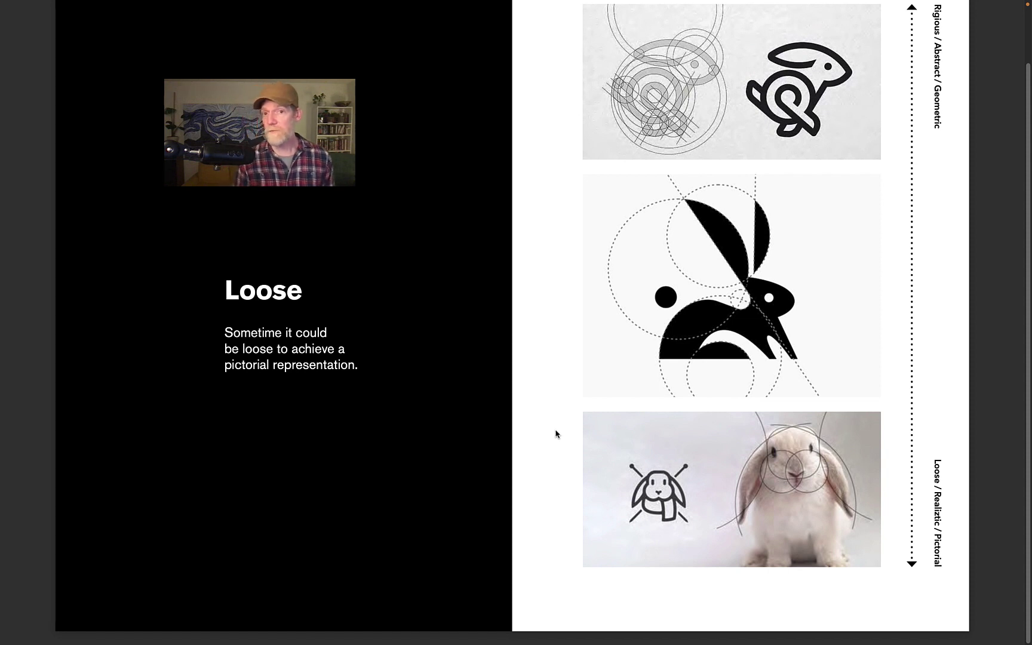
Scroll down to page 7, the Lockup slide with the UNI-INNOVATION LANDMARK logo sheet.
scroll(556, 434, "down", 10)
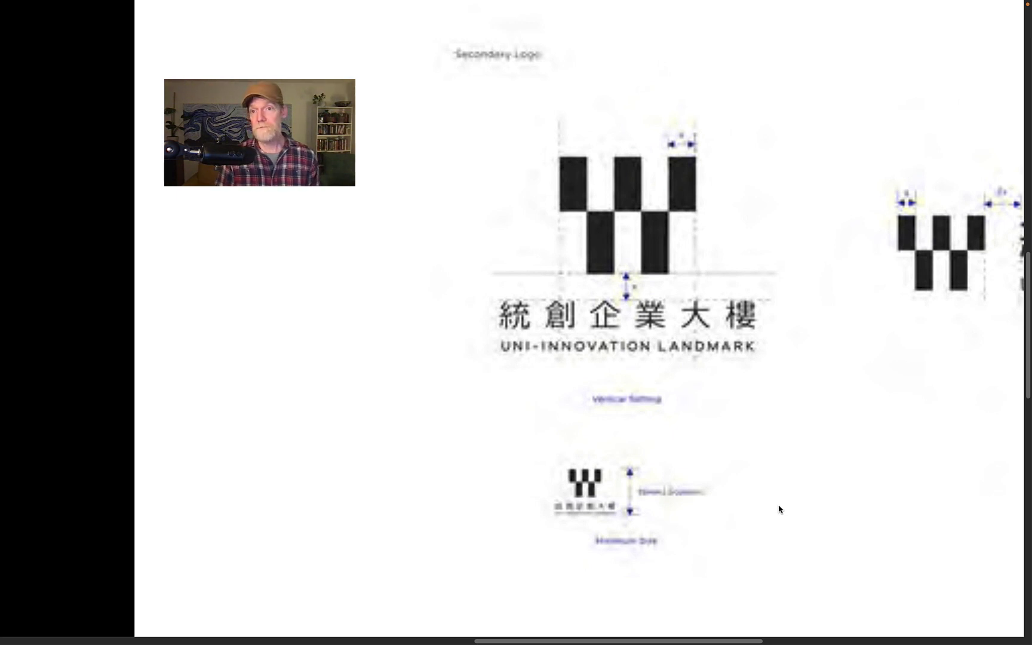
Scroll through the document to page 8, the Clear Space slide with Kaomi, Daniel Rotter and wiget logos.
scroll(779, 509, "right", 5)
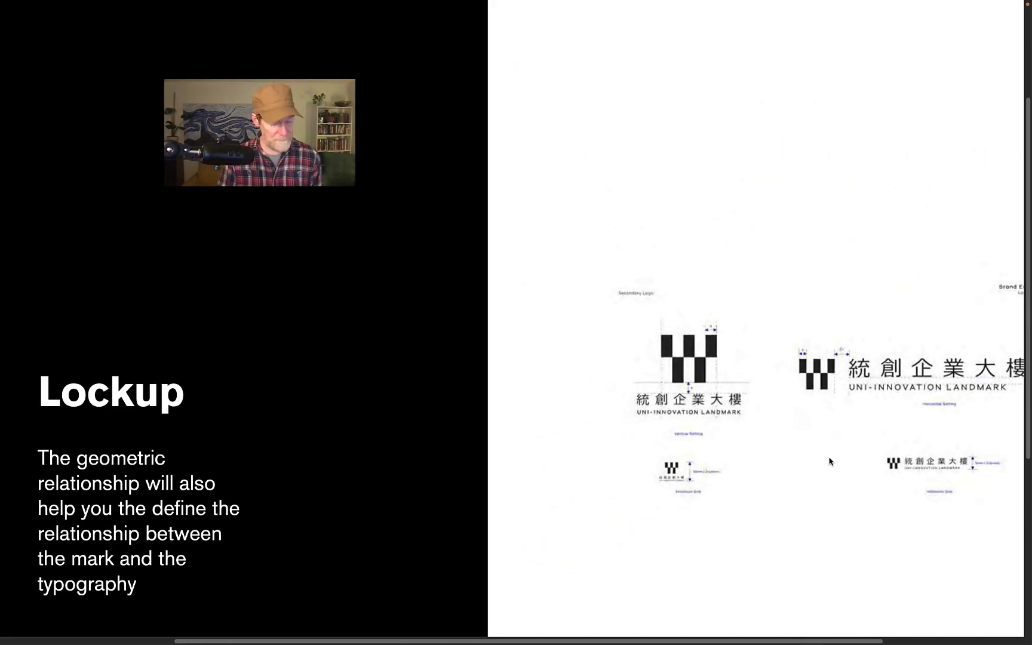
left_click(772, 441)
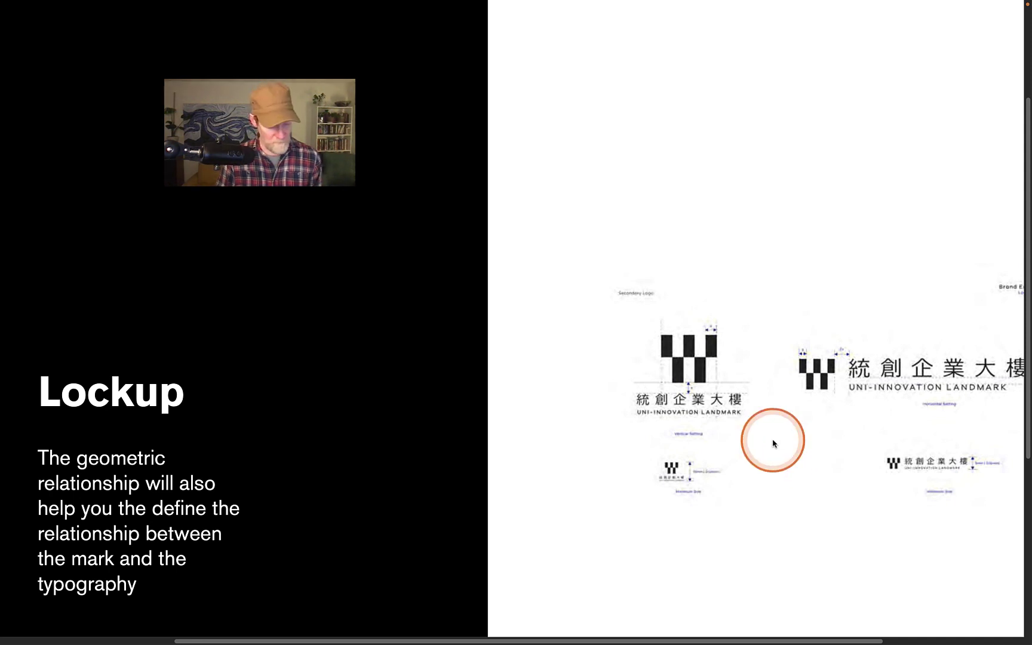
scroll(773, 443, "down", 3)
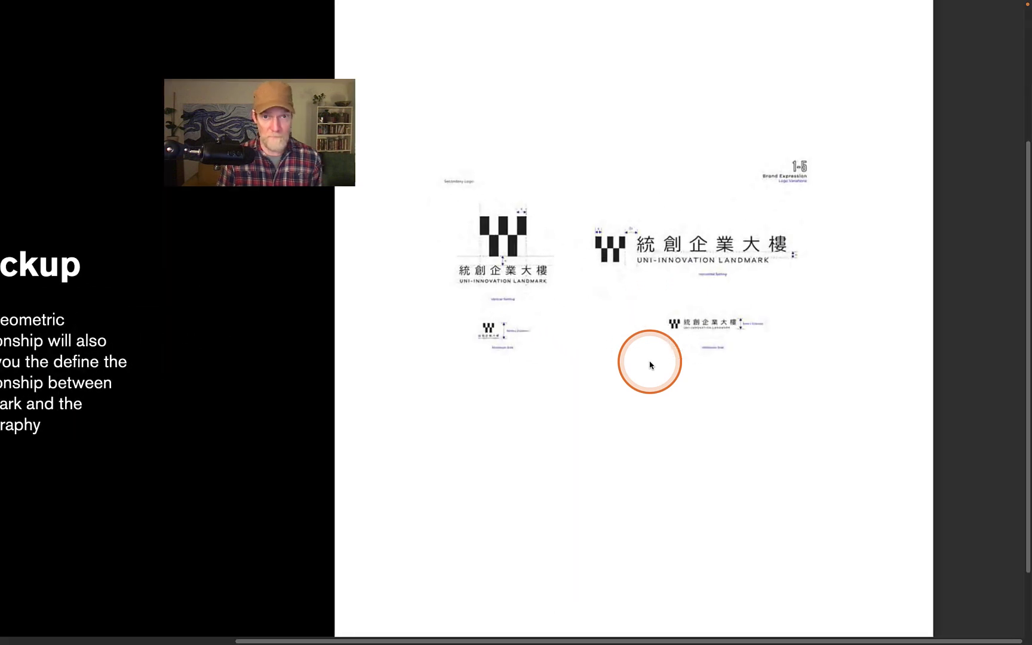
scroll(639, 359, "down", 5)
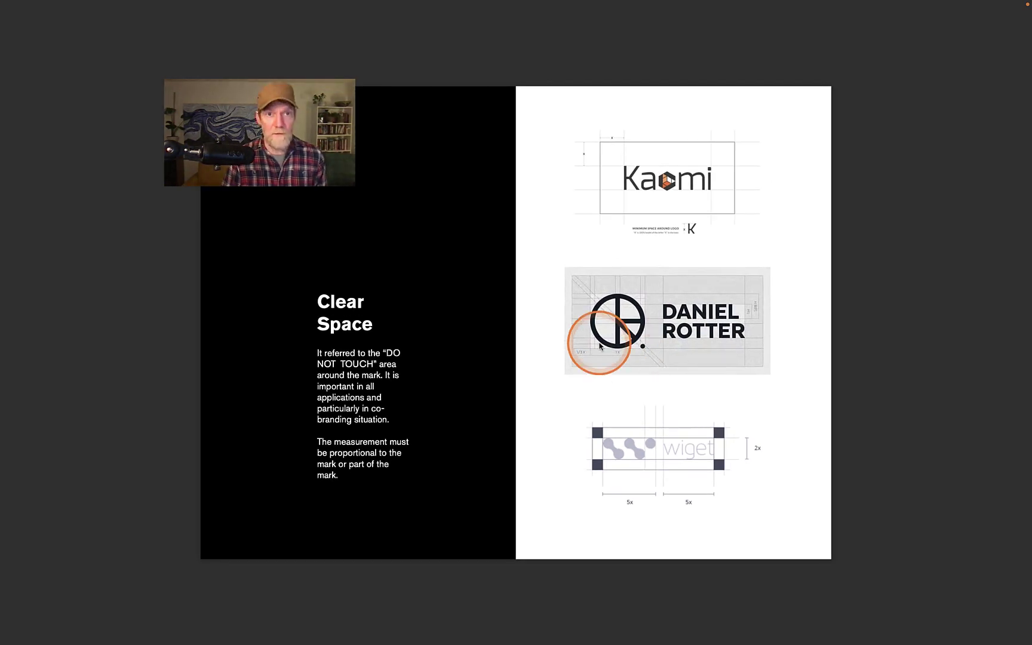
Keep the single-page layout and zoom the Clear Space page to fit the window.
mouse_move(156, 4)
left_click(121, 6)
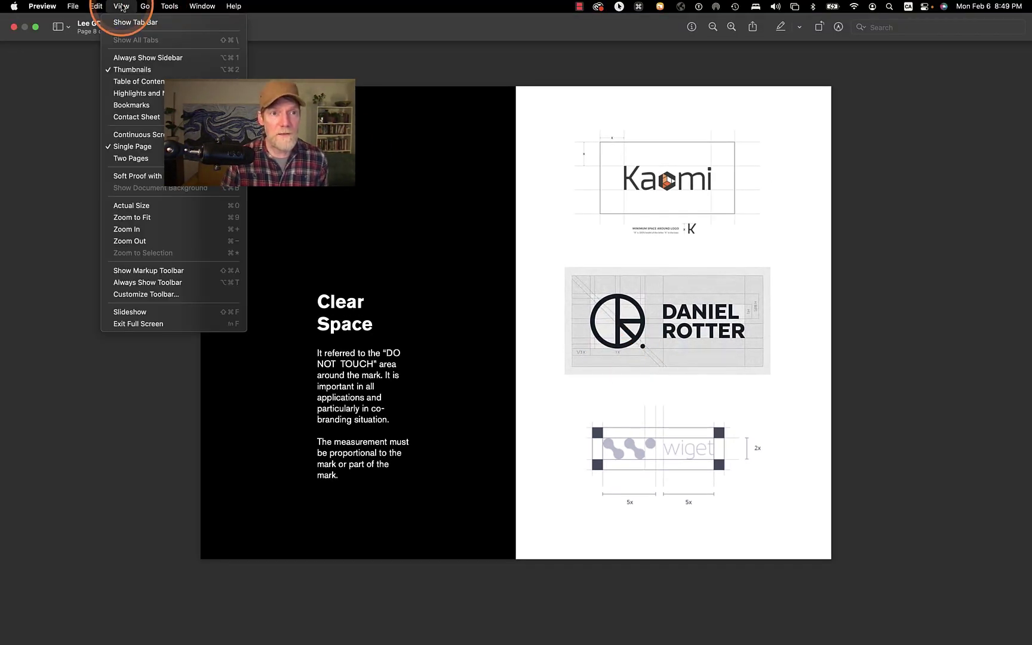
left_click(134, 146)
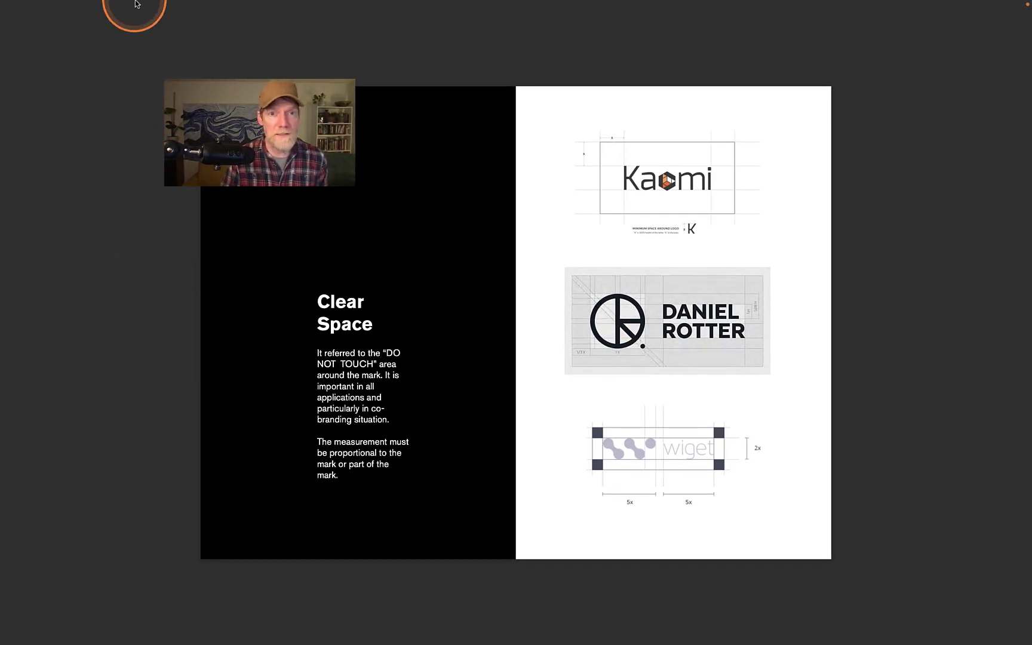
left_click(121, 6)
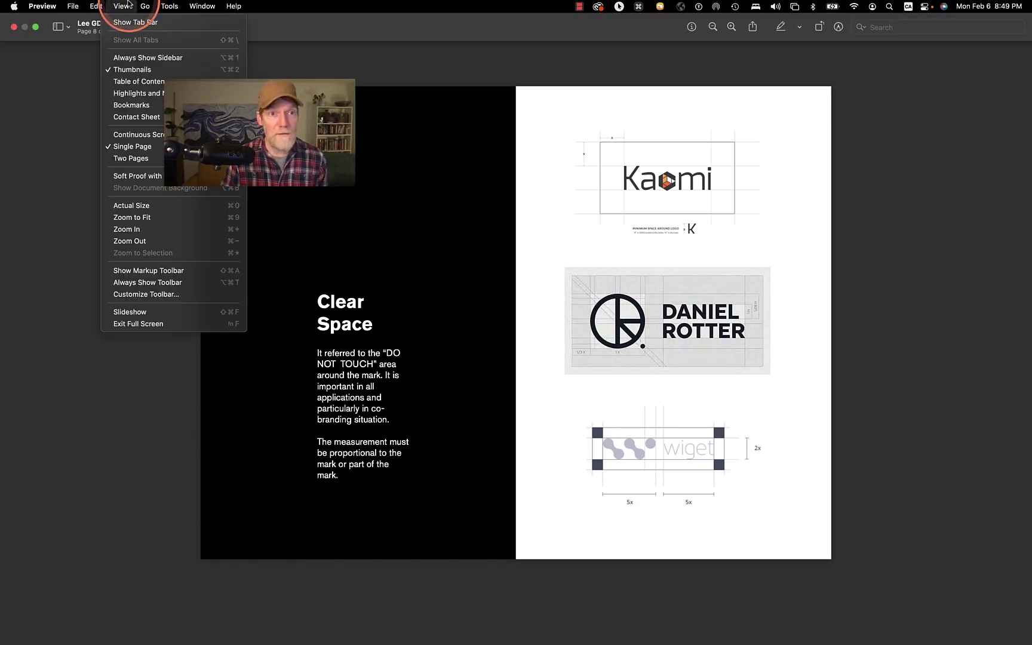
left_click(124, 218)
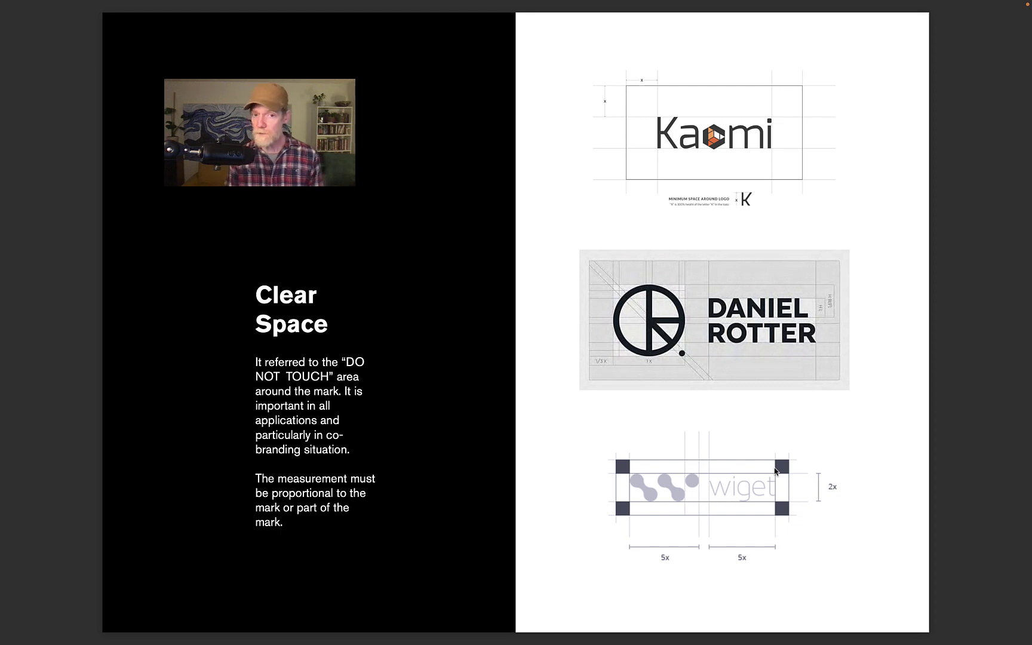
Scroll down to the Lock-up slide with four Sonlevo lock-ups on navy panels.
scroll(774, 471, "down", 10)
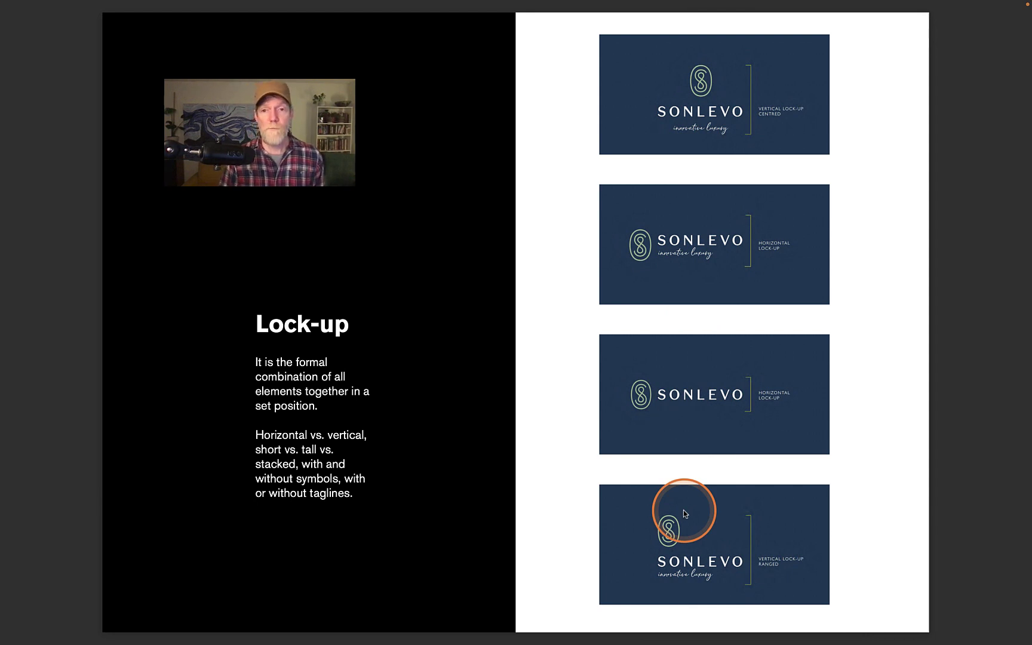
Go to the Responsive slide showing Warner Bros, New Balance, Guinness and Coca-Cola logos at shrinking sizes.
key("Right")
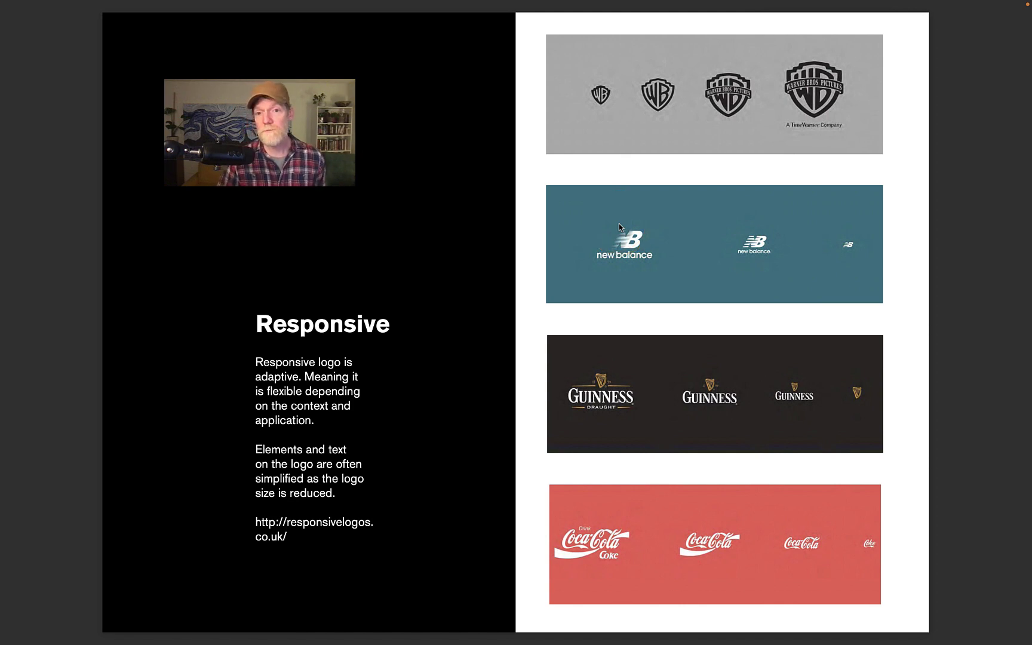
Advance through the Colour(s) slide of Spotify and Medium marks to the Lógos slide.
key("Right")
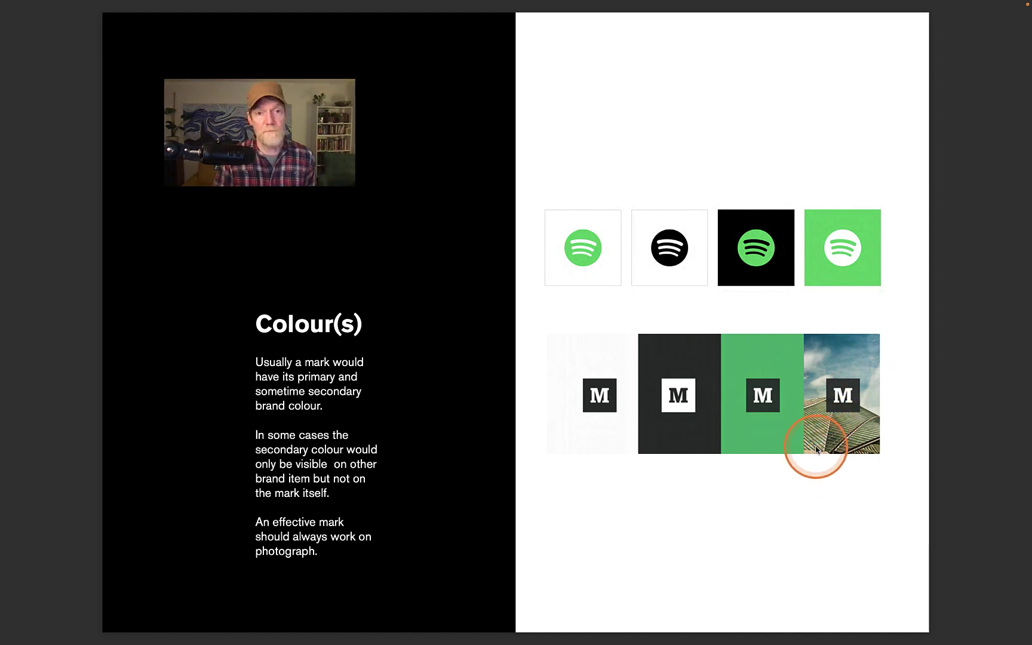
key("Right")
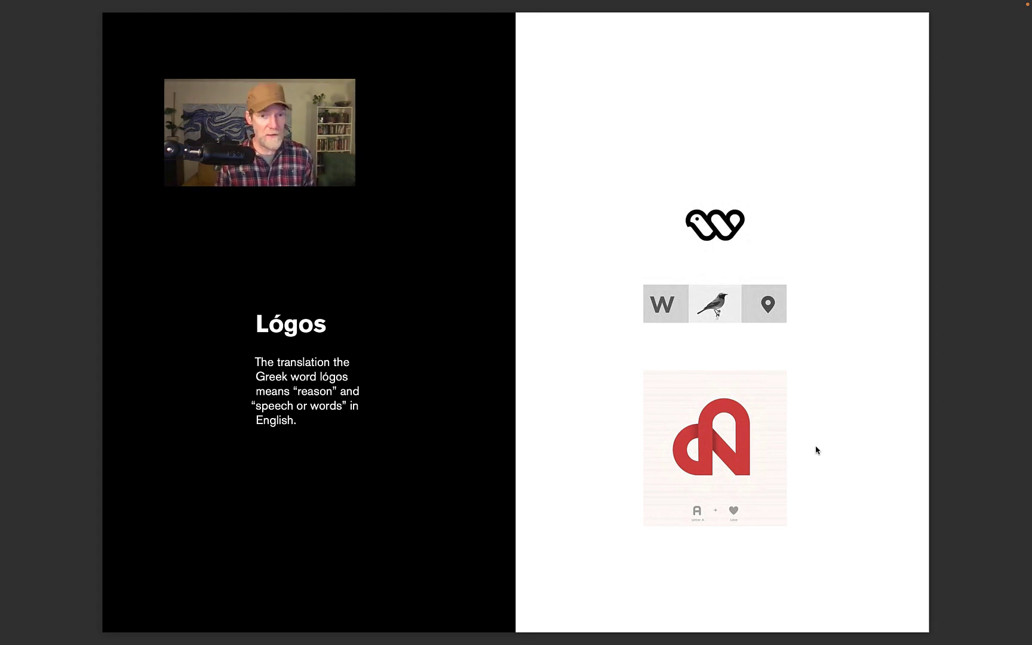
Switch to Illustrator with the Compass Brandmark Geometry Guidelines.ai page.
key("super+Tab")
key("super+Tab")
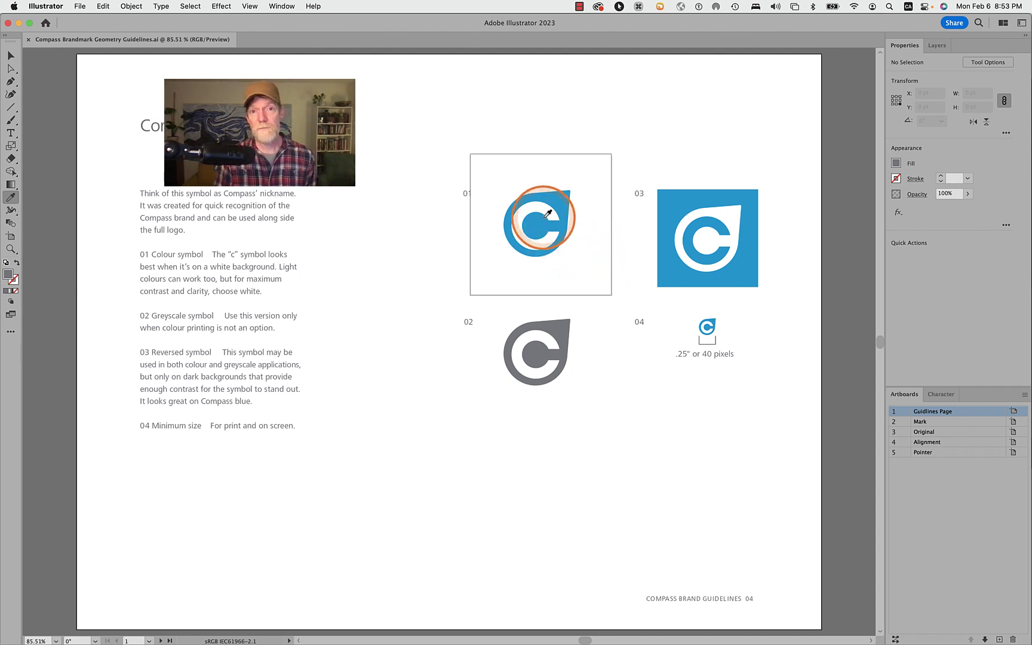
Go to the Mark artboard in the Artboards panel after briefly returning to the full guidelines page.
scroll(547, 213, "up", 8, "alt")
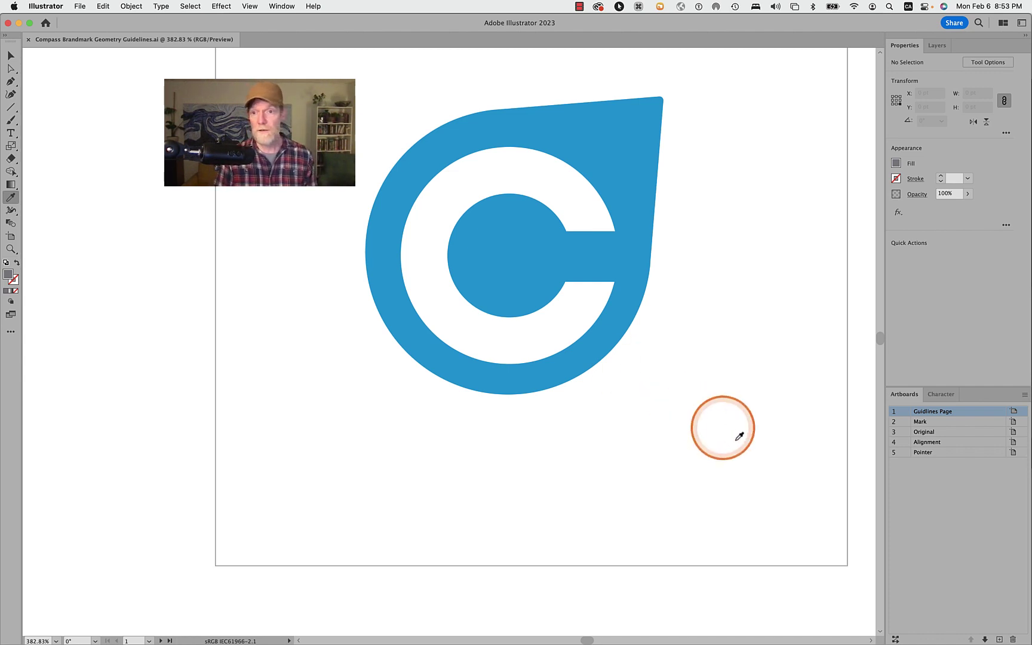
left_click(905, 422)
left_click(905, 423)
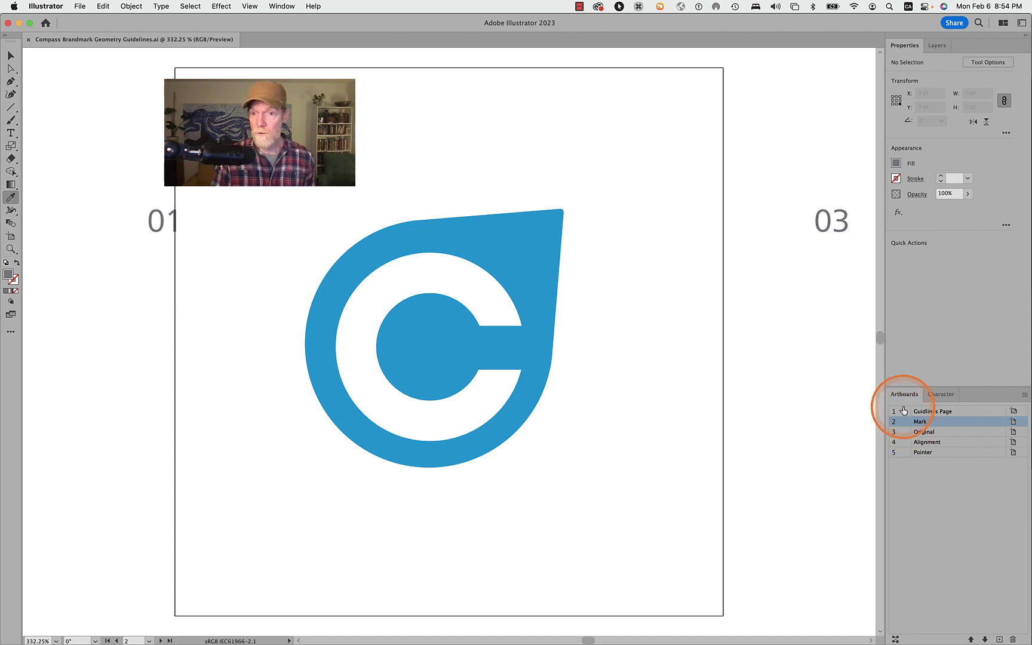
left_click(903, 413)
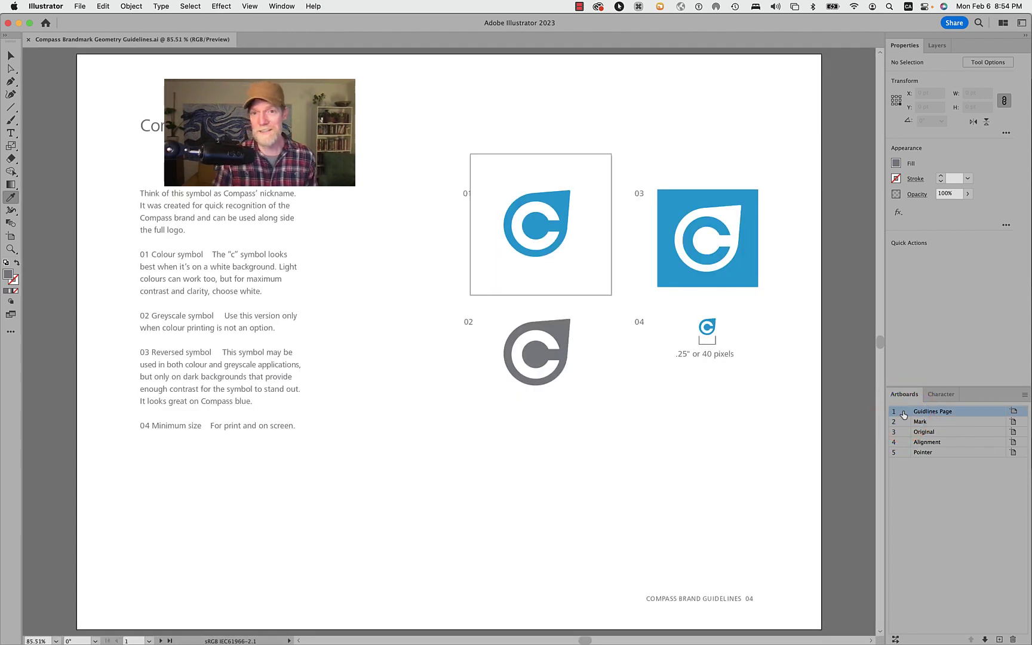
left_click(902, 423)
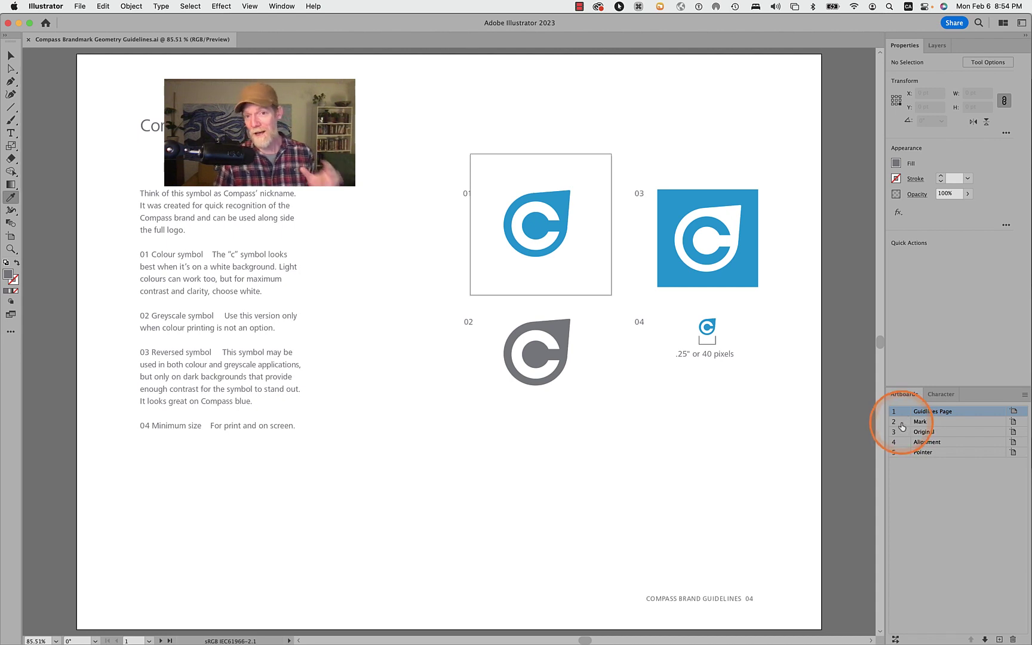
left_click(901, 424)
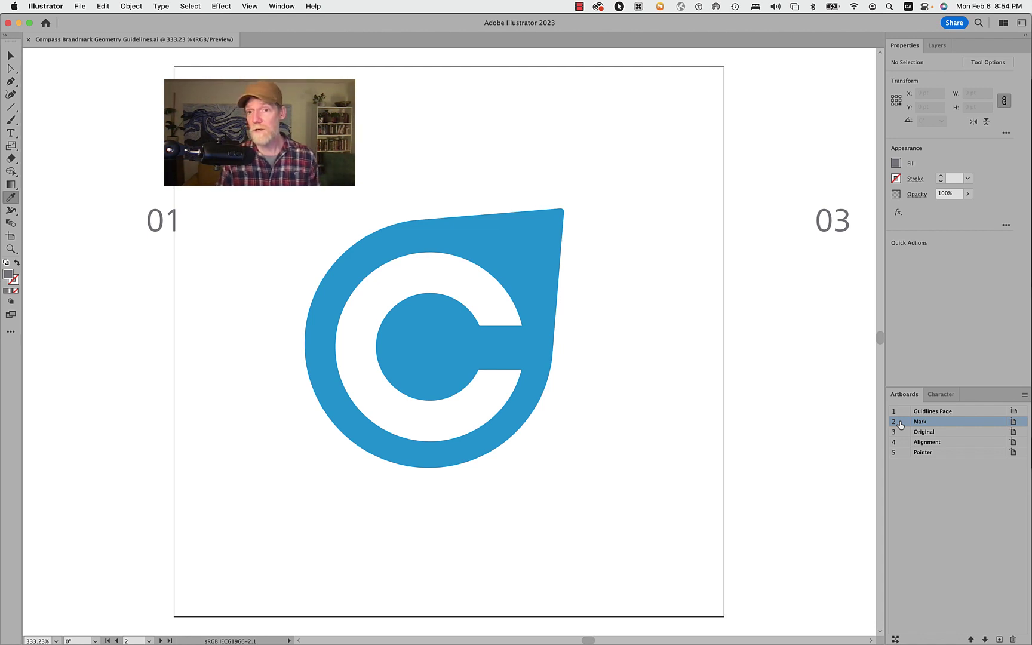
Jump to the Original artboard, zoom in on the logo, then move to the Alignment artboard.
double_click(902, 437)
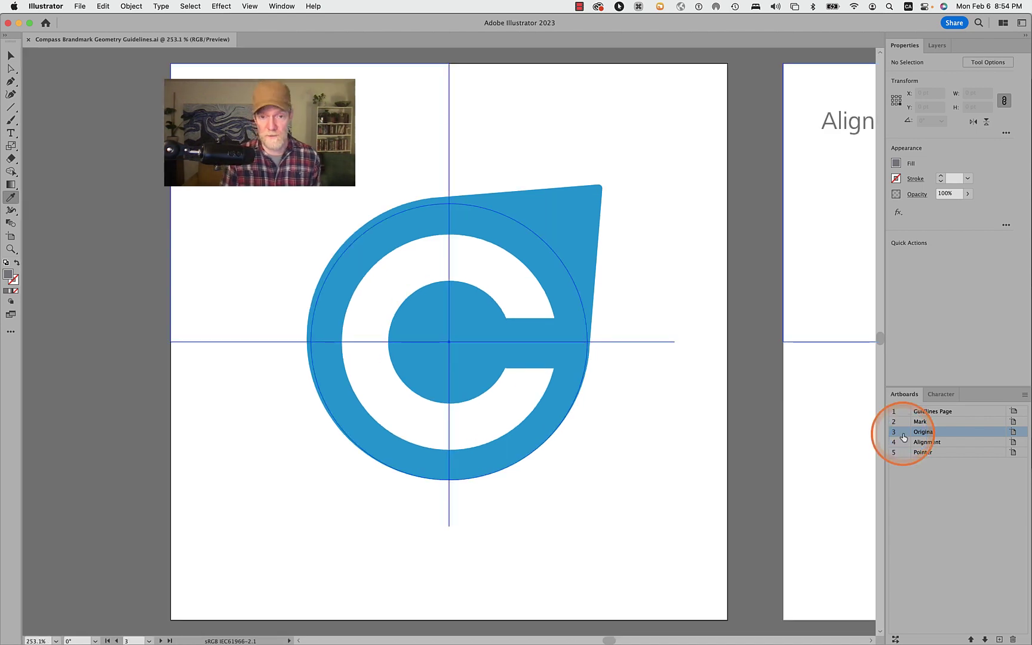
key("super+equal")
key("super+equal")
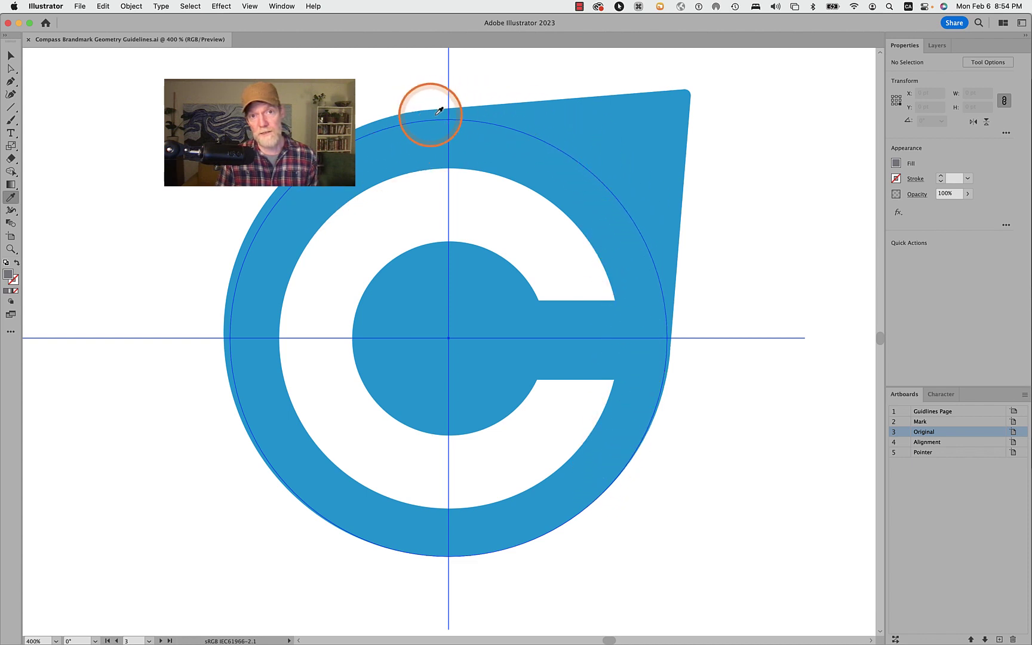
double_click(893, 441)
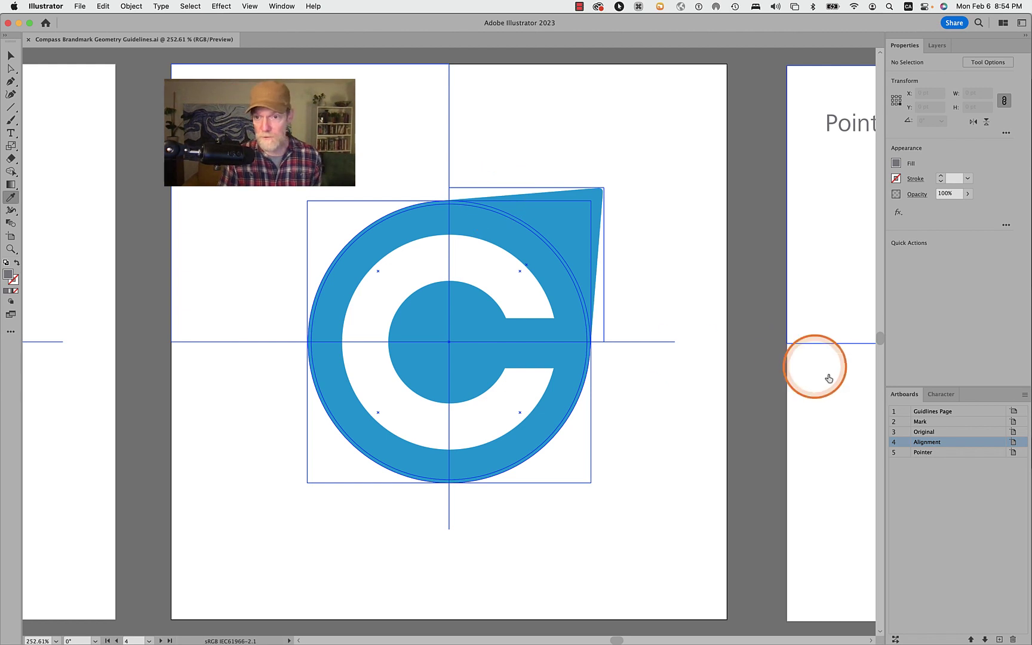
On the Mark artboard, use Direct Selection to select the C-mark path's top edge.
left_click(901, 422)
double_click(901, 422)
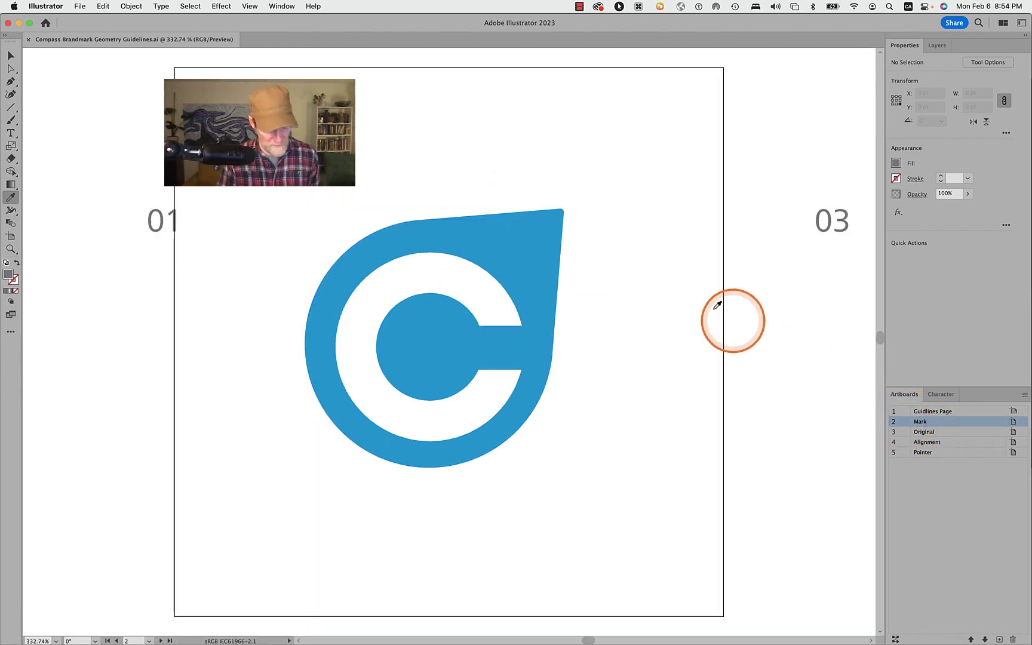
key("a")
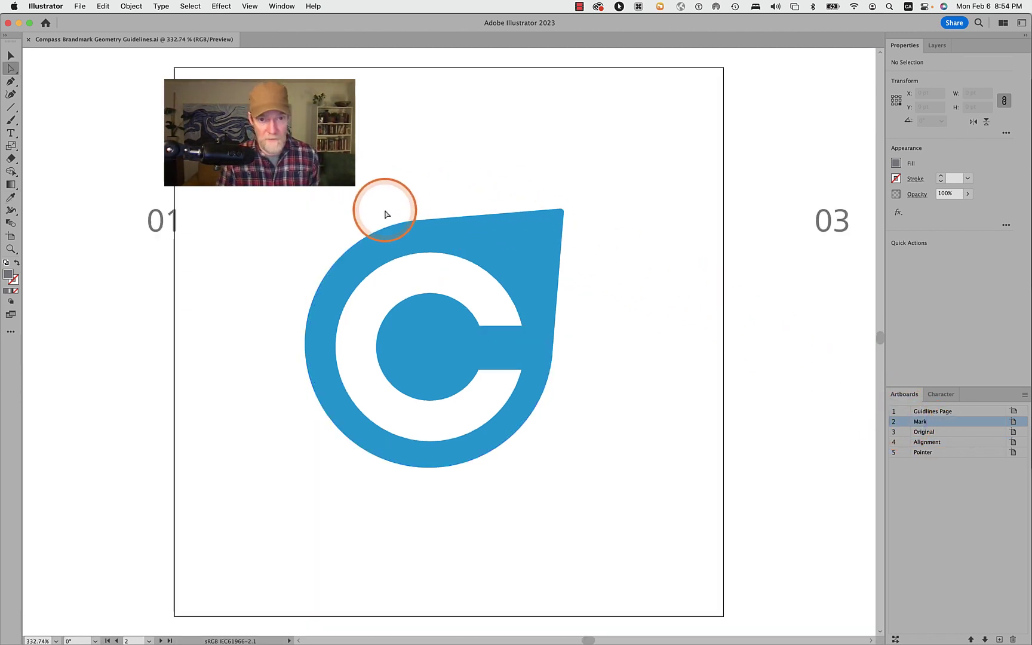
left_click(433, 224)
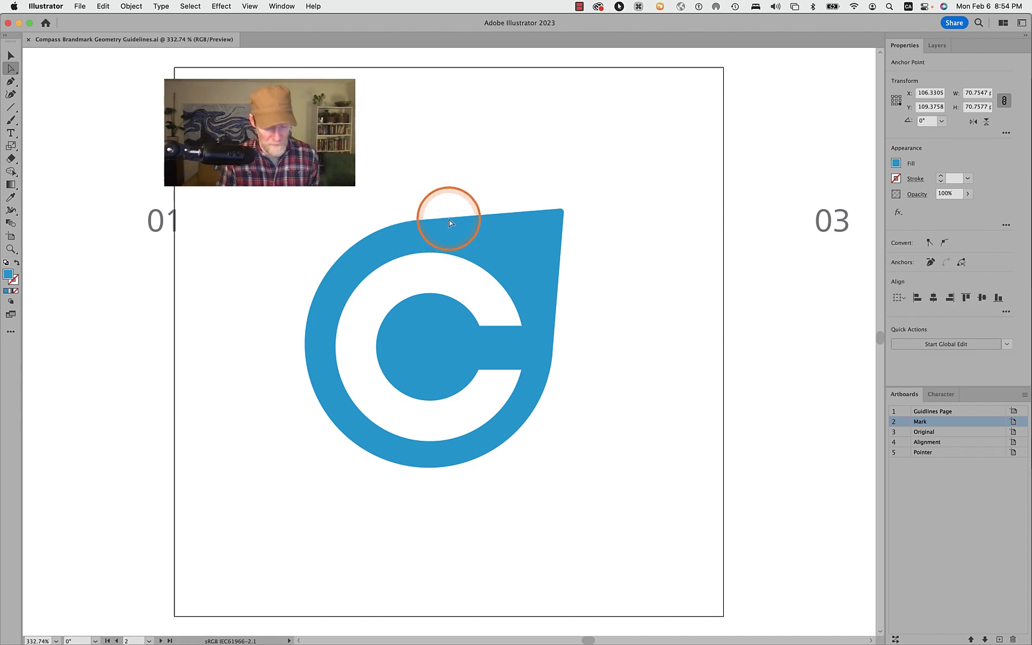
left_click(449, 220)
left_click(449, 220)
Zoom in on the top curve's anchor points, hide edges with Cmd+H, and reselect the top curve segment.
scroll(429, 214, "up", 5, "alt")
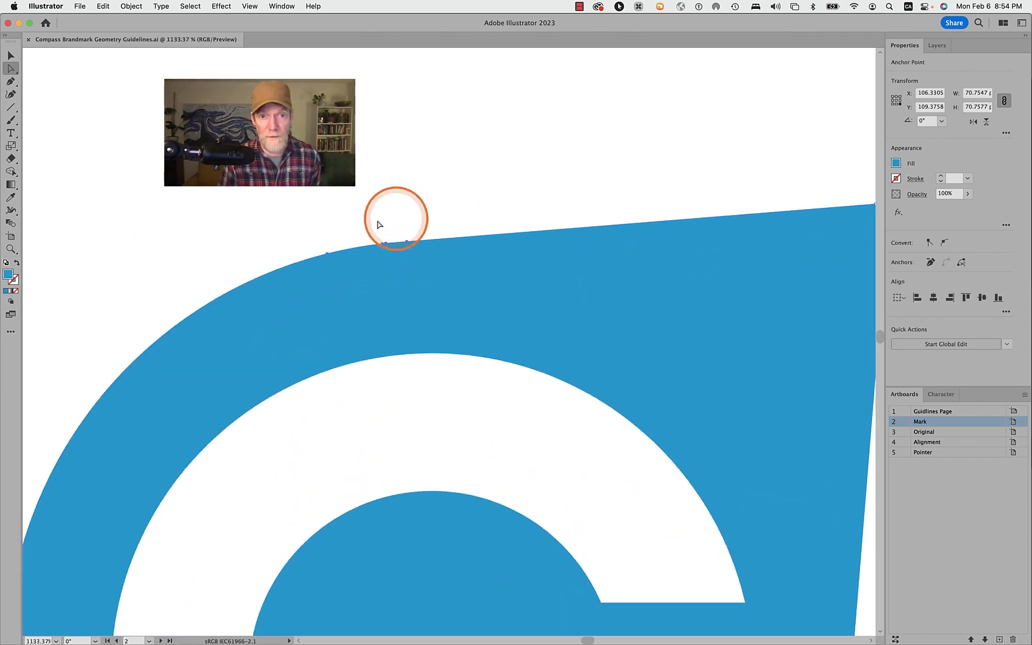
scroll(408, 216, "up", 3, "alt")
left_click(375, 220)
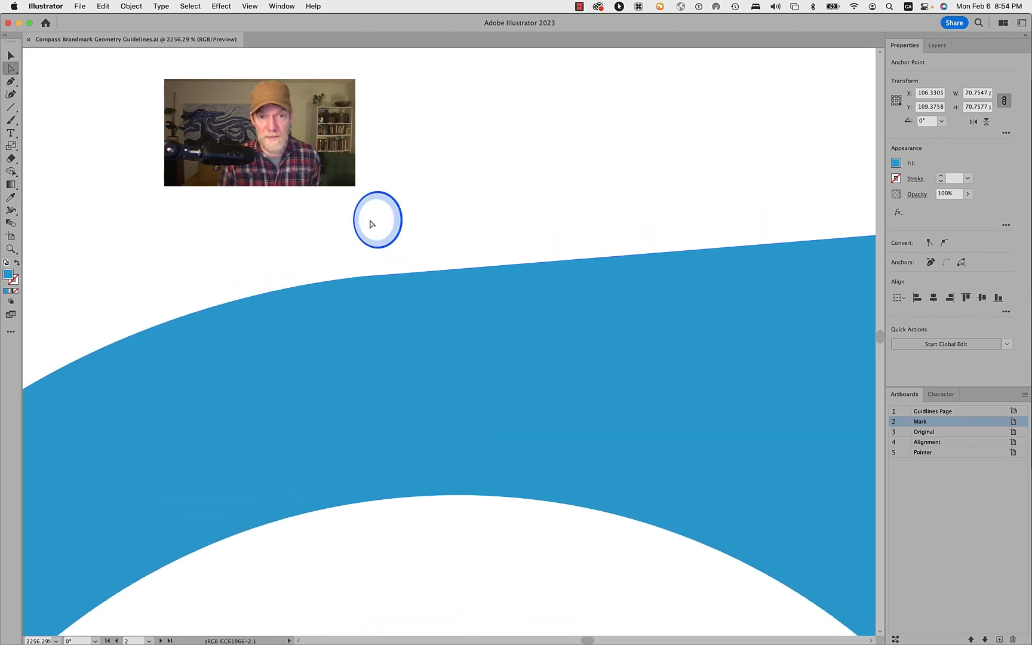
left_click(365, 276)
scroll(540, 250, "down", 2, "alt")
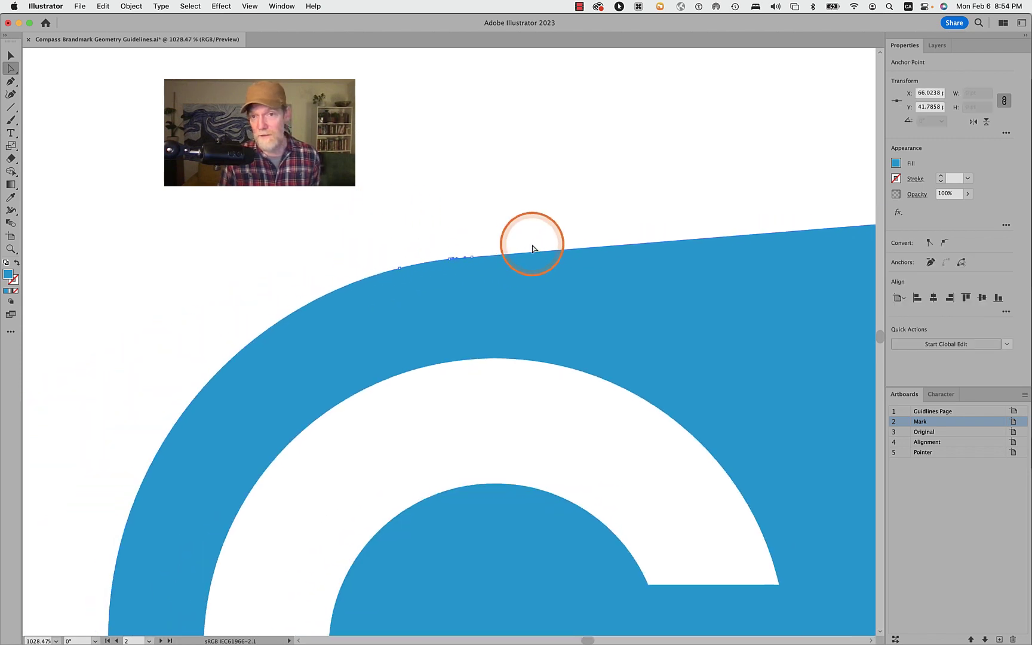
scroll(714, 262, "down", 2, "alt")
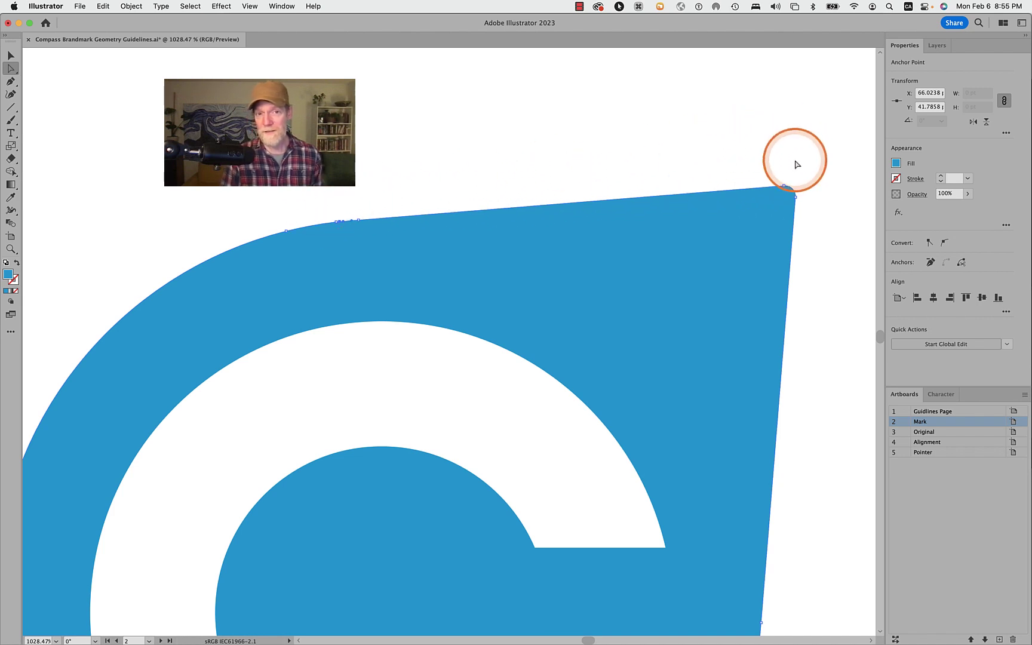
key("super+h")
left_click(333, 215)
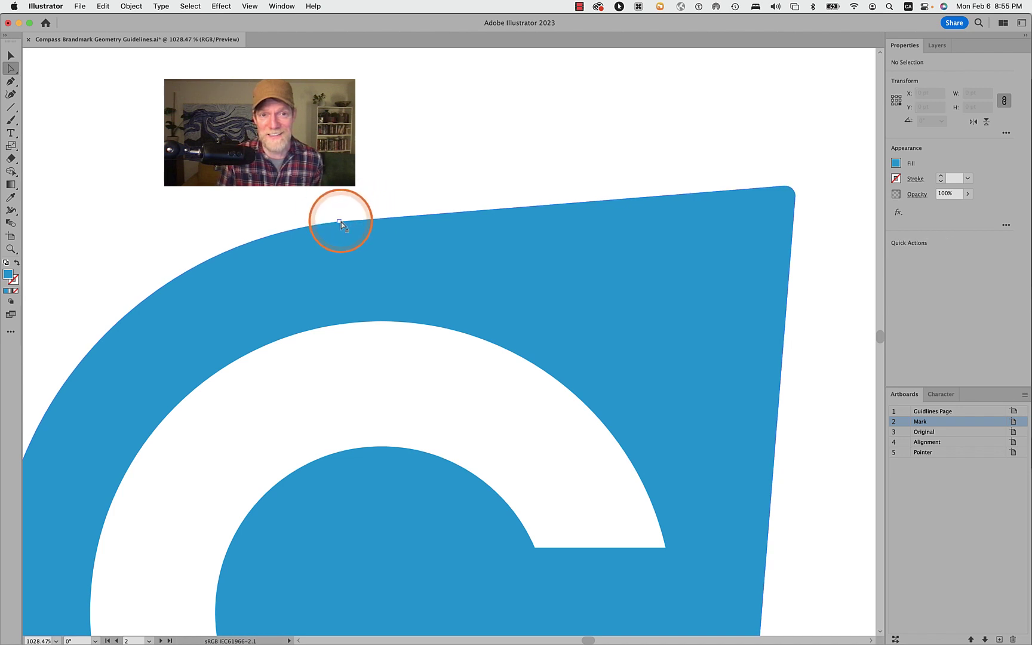
left_click(594, 200)
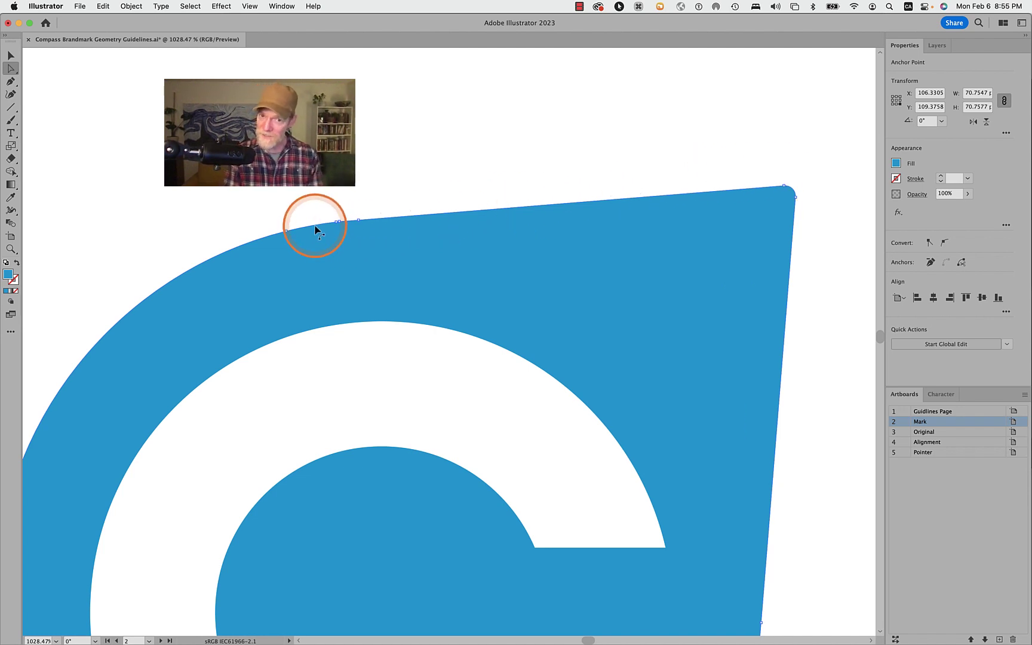
Compare the Alignment, Pointer and Mark artboards, finishing on the Pointer artboard's sharp-tipped C-mark.
double_click(902, 443)
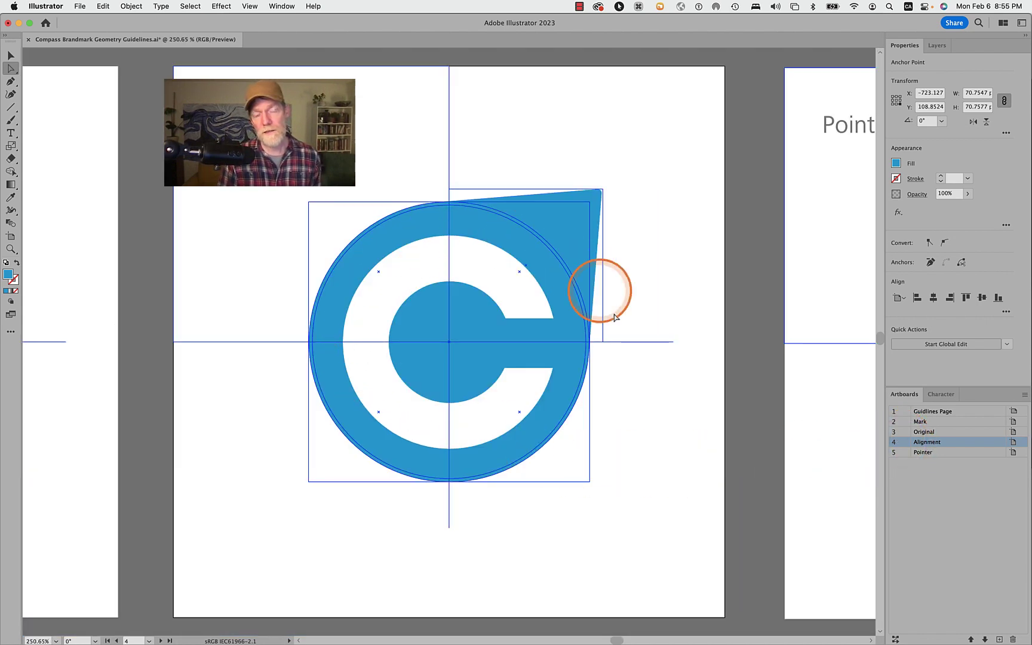
left_click(905, 454)
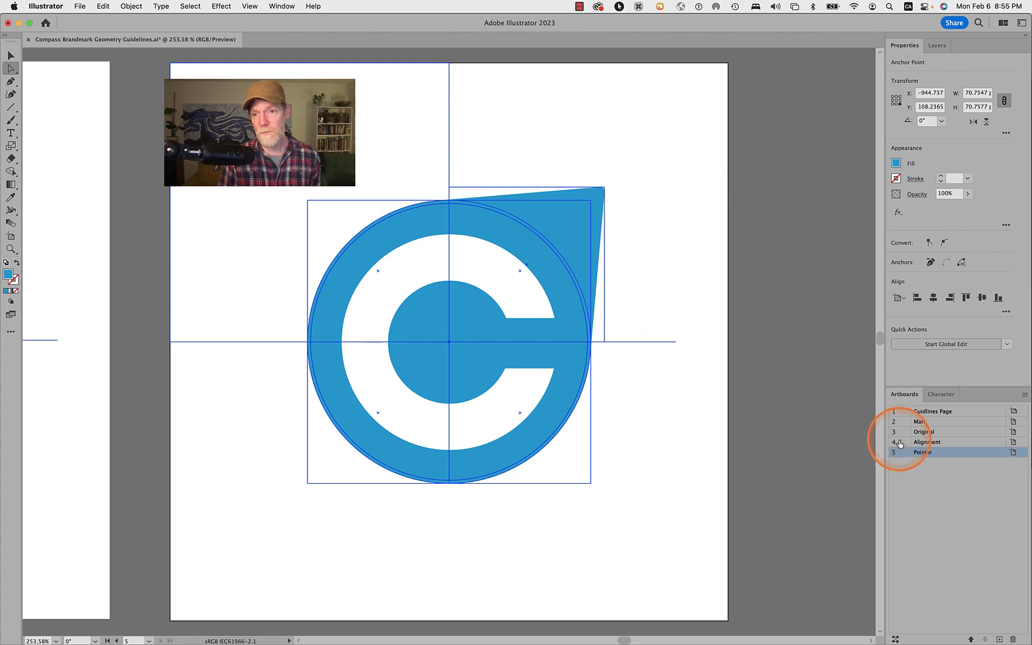
double_click(900, 443)
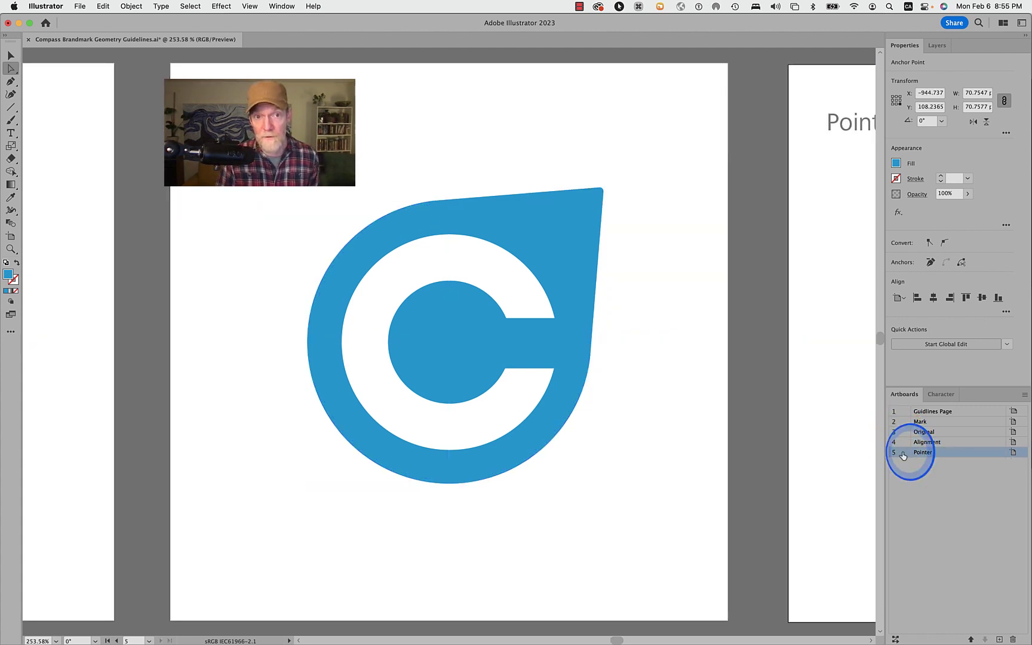
left_click(902, 452)
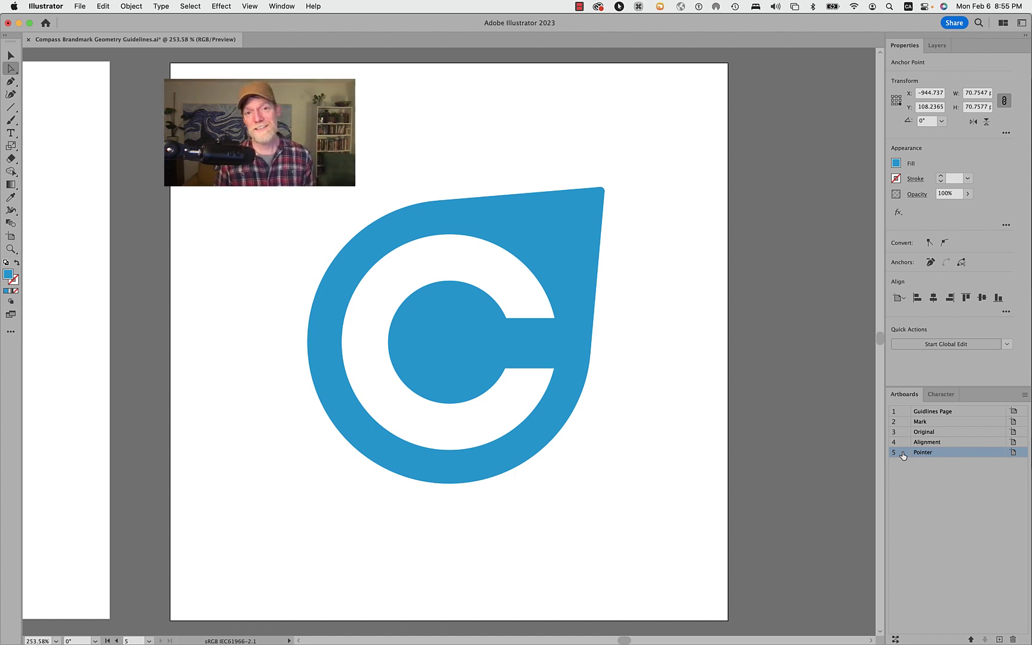
double_click(905, 422)
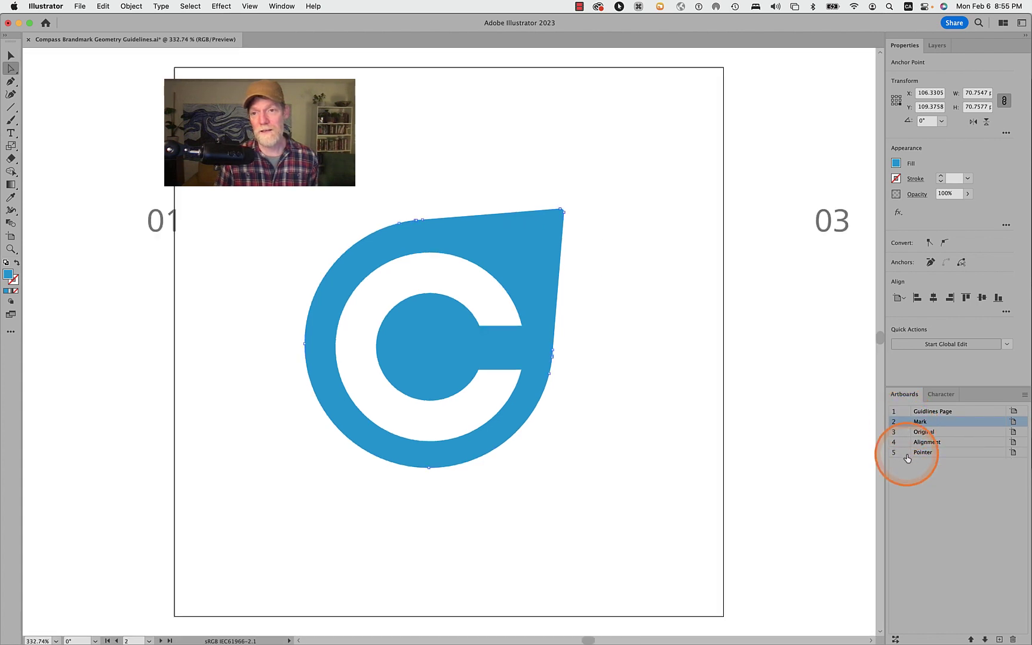
double_click(905, 451)
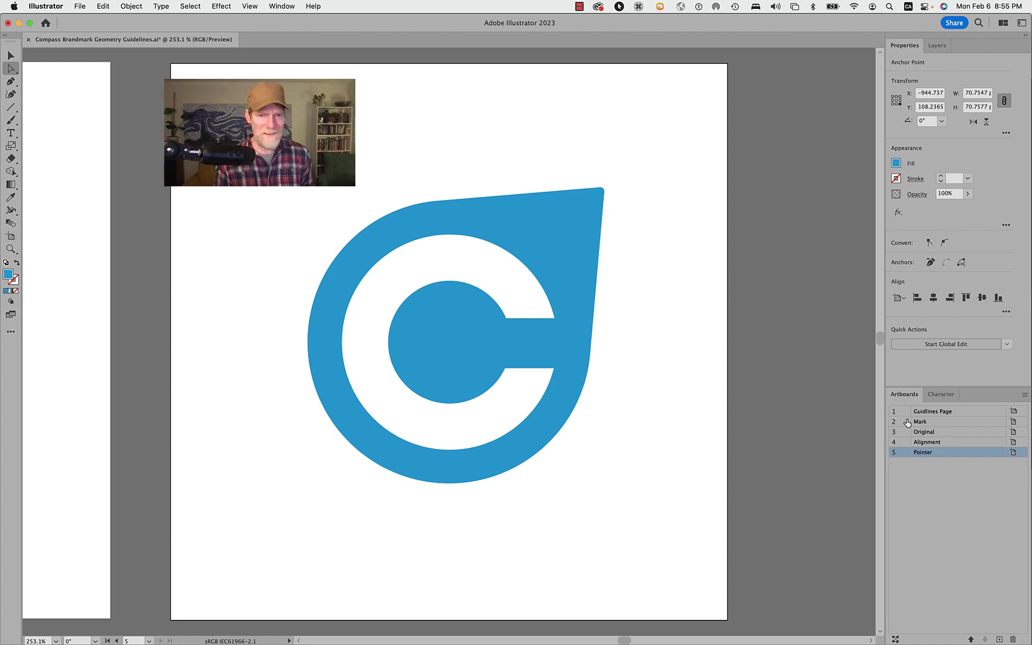
Switch back to Preview and advance past the Lógos slide to the final slide, page 13 of 13.
key("super+Tab")
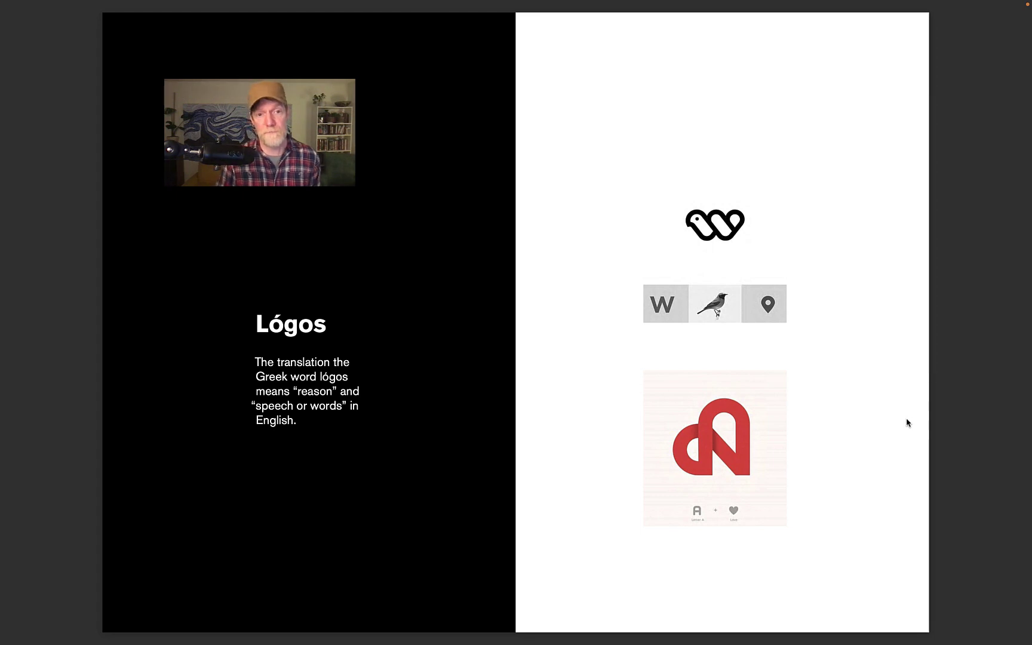
key("Right")
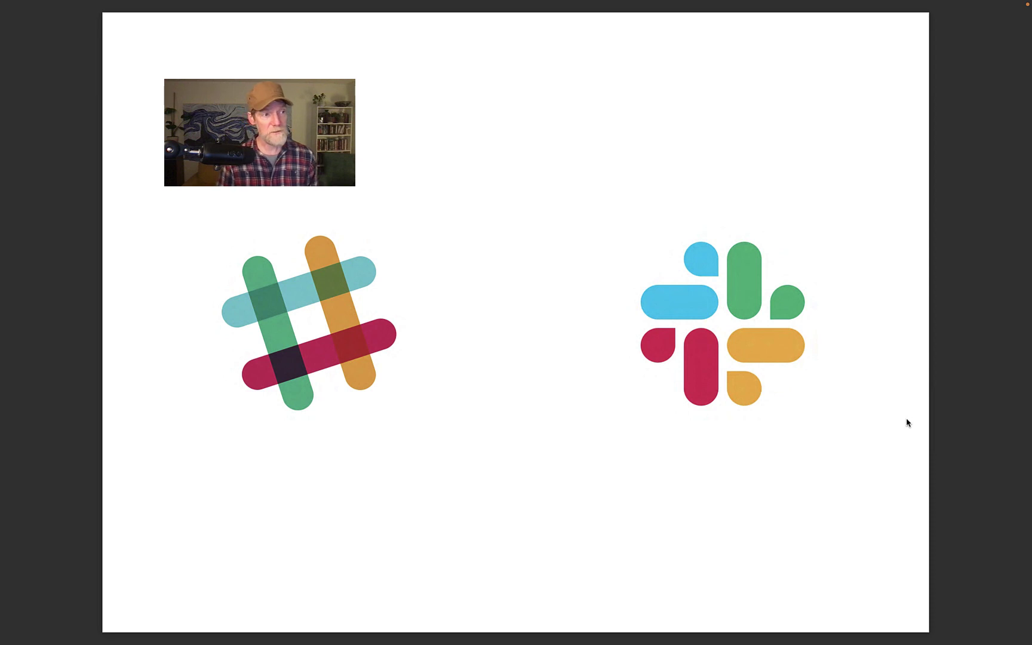
left_click(555, 388)
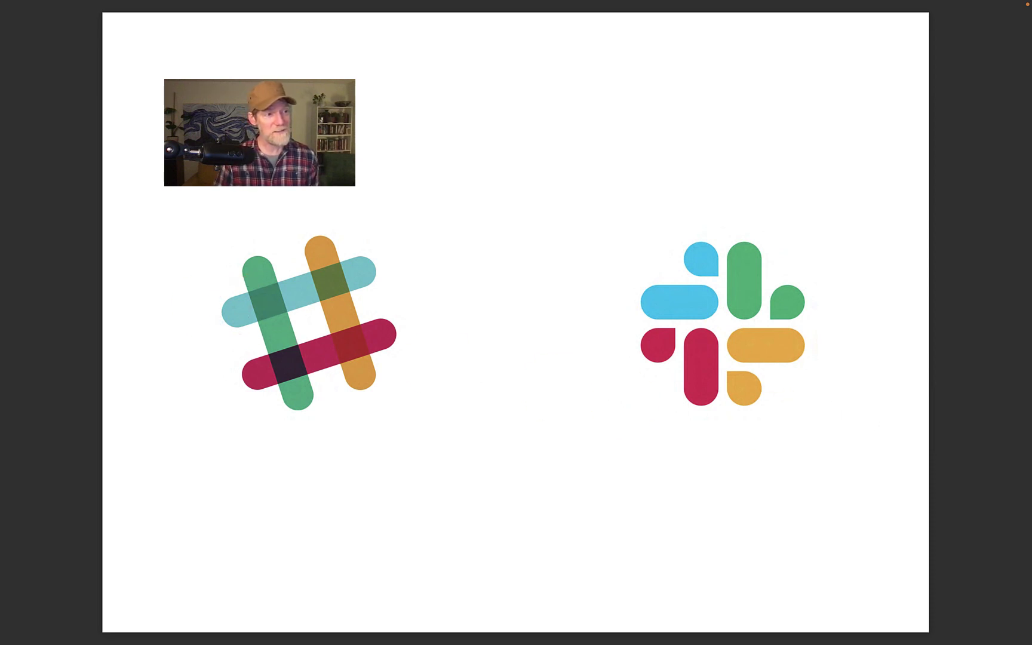